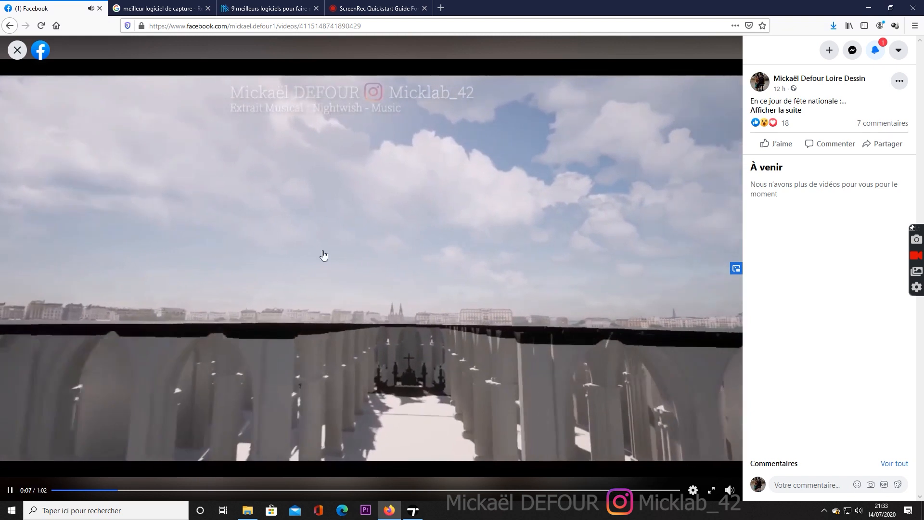
- Pause the reference video and switch to the Twinmotion project with the church model
left_click(10, 490)
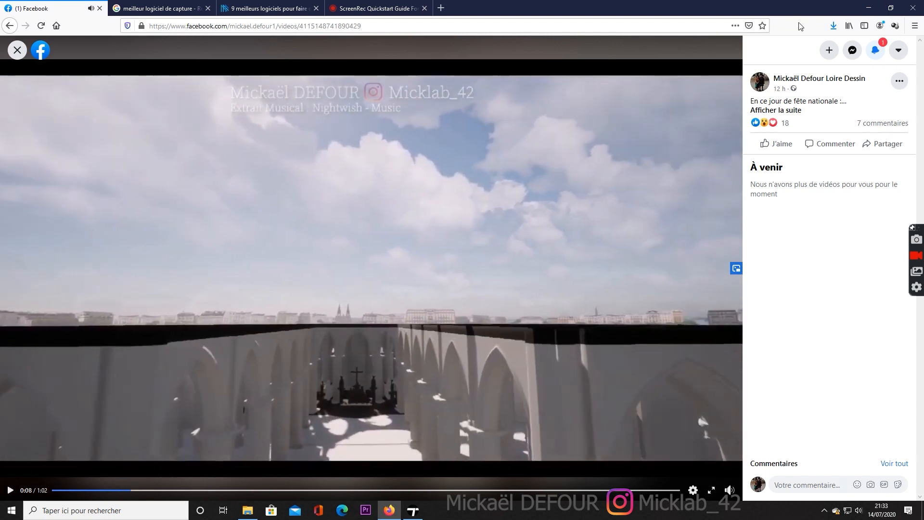
left_click(868, 8)
scroll(399, 212, "up", 5)
right_click_drag(432, 235, 423, 157)
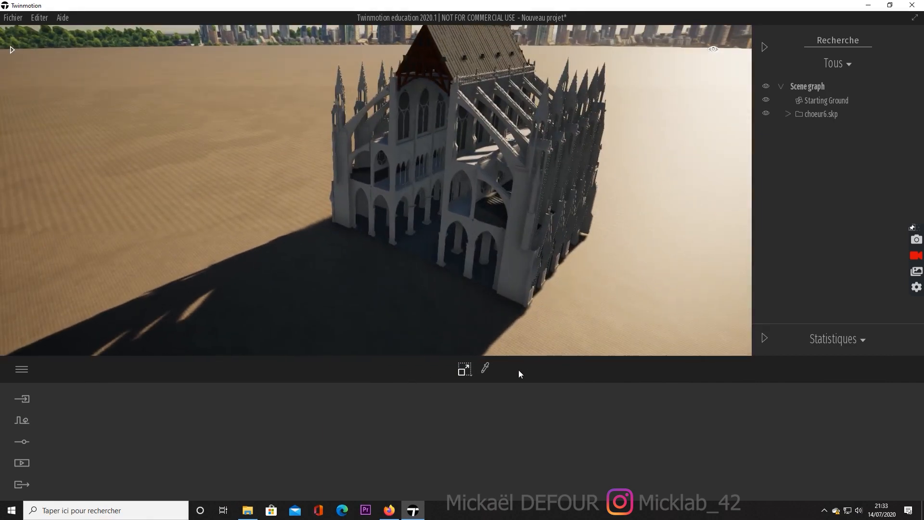
- Place a section cube from the library's section tools on the ground in front of the church
left_click(13, 51)
left_click(96, 64)
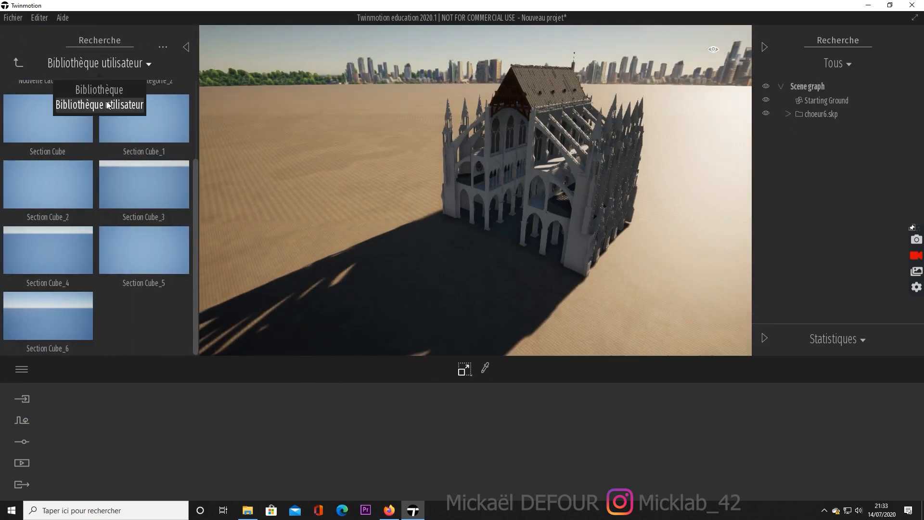
left_click(109, 105)
left_click(112, 72)
left_click(107, 89)
left_click(48, 309)
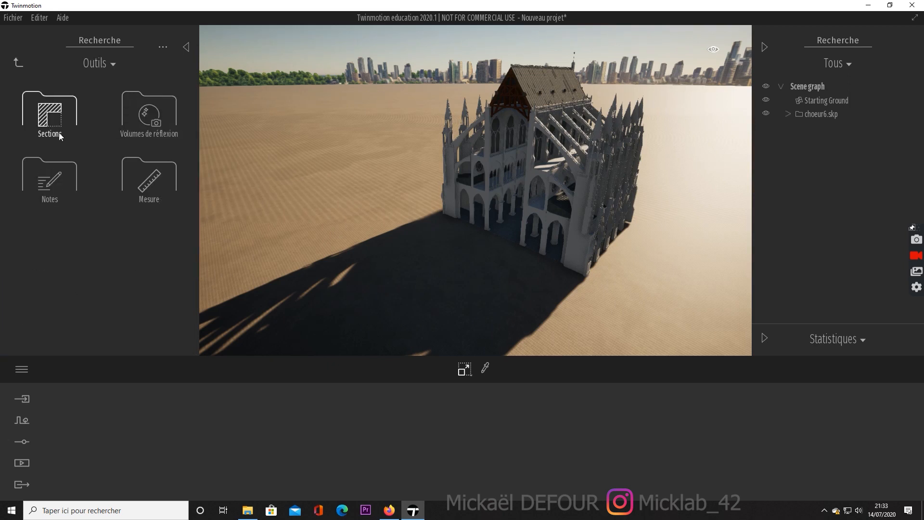
left_click(58, 126)
left_click_drag(54, 120, 416, 295)
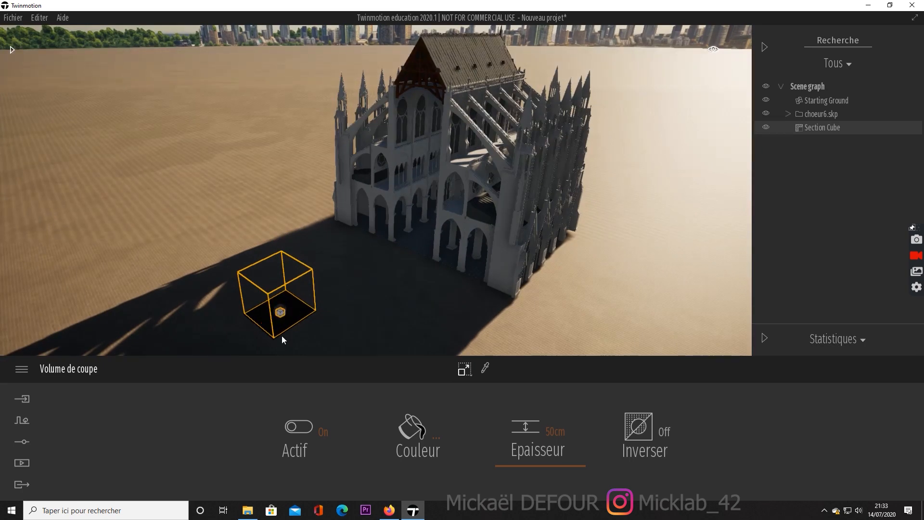
- Scale the section cube up along its length, width and height until it is large enough to enclose the church
scroll(308, 332, "down", 3)
left_click(464, 369)
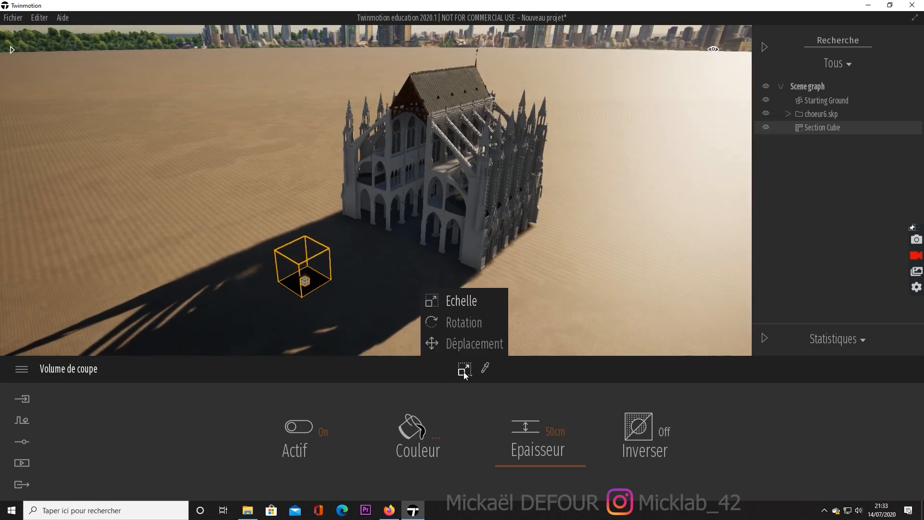
left_click(470, 303)
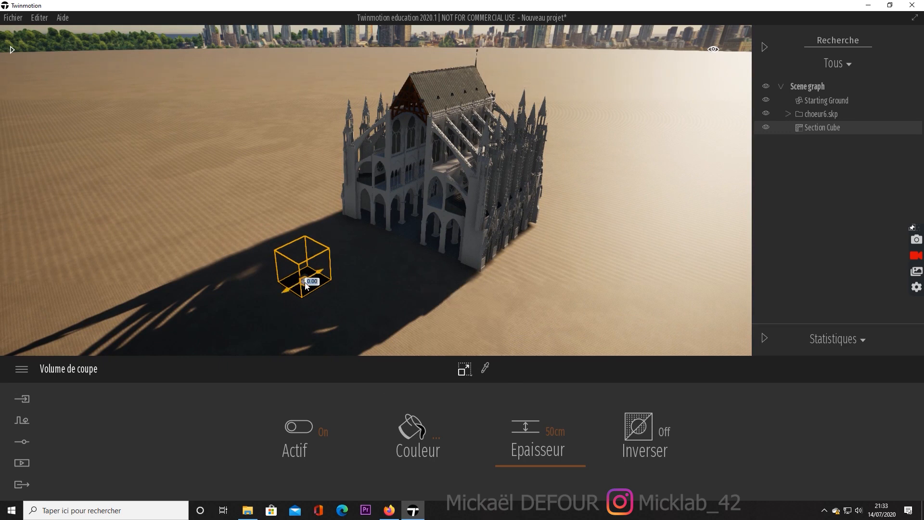
left_click_drag(304, 285, 245, 328)
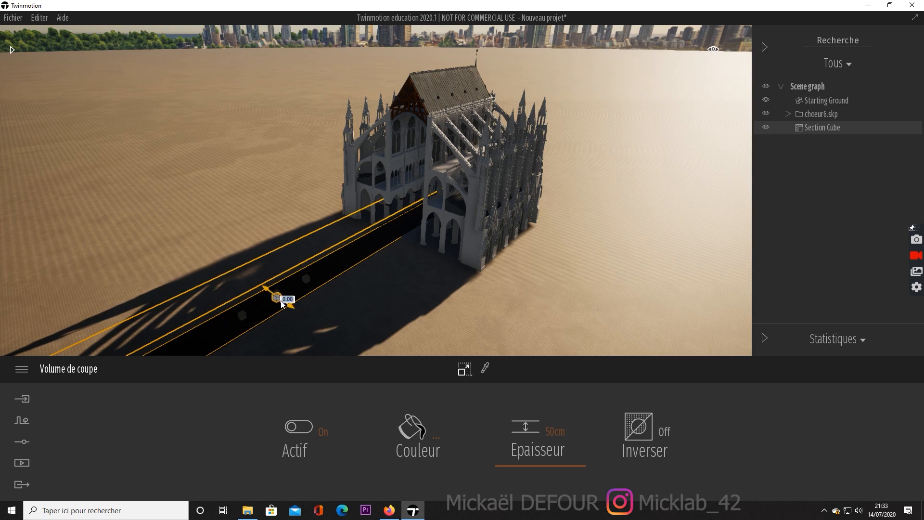
left_click_drag(288, 305, 291, 276)
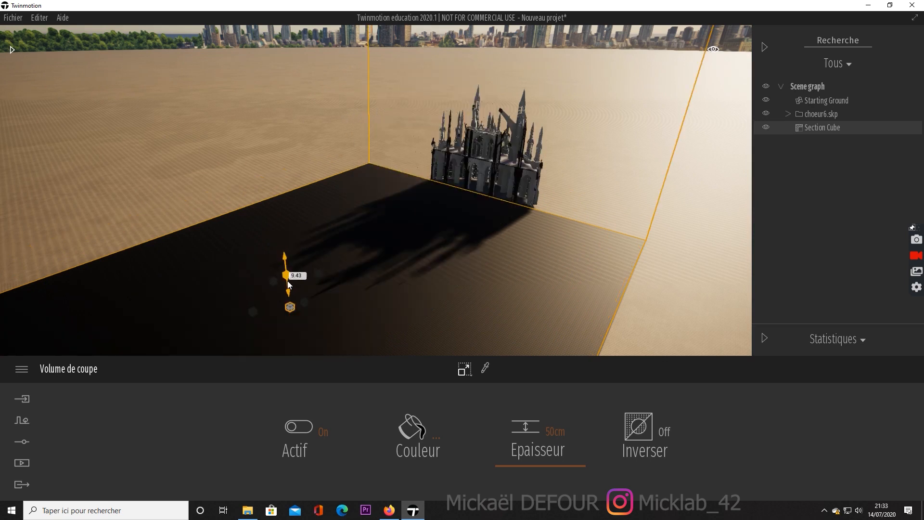
- Move the enlarged section cube over the church so that its volume covers the whole building
left_click(465, 369)
left_click(459, 342)
left_click_drag(329, 287, 411, 227)
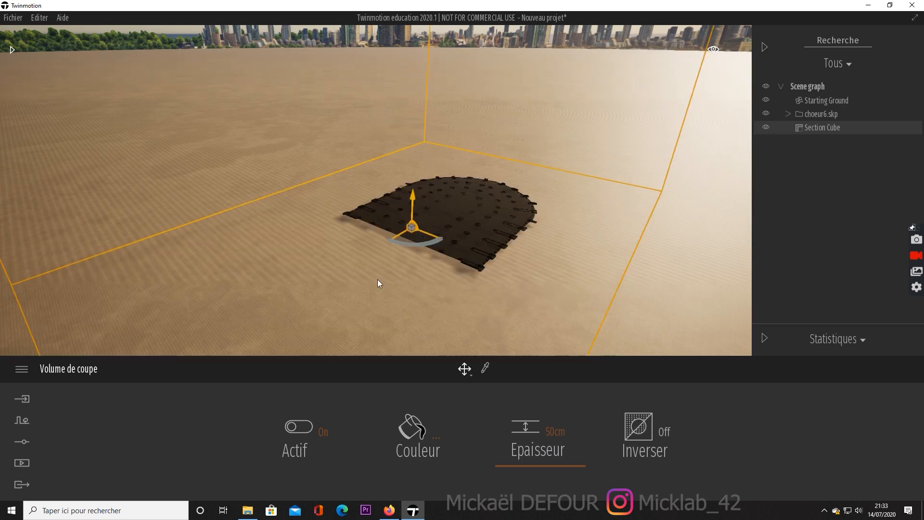
- Hide the section cube in the scene and add it to the user library
left_click(766, 128)
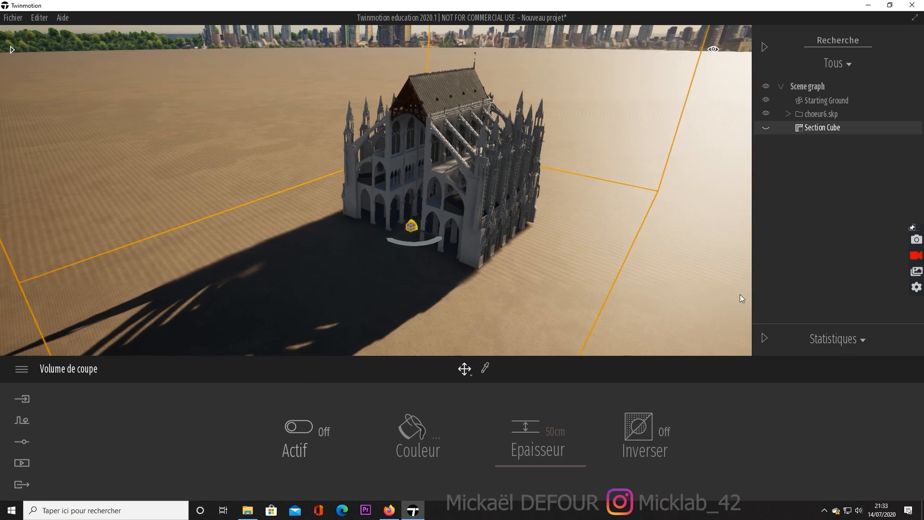
left_click(611, 337)
scroll(362, 316, "down", 2)
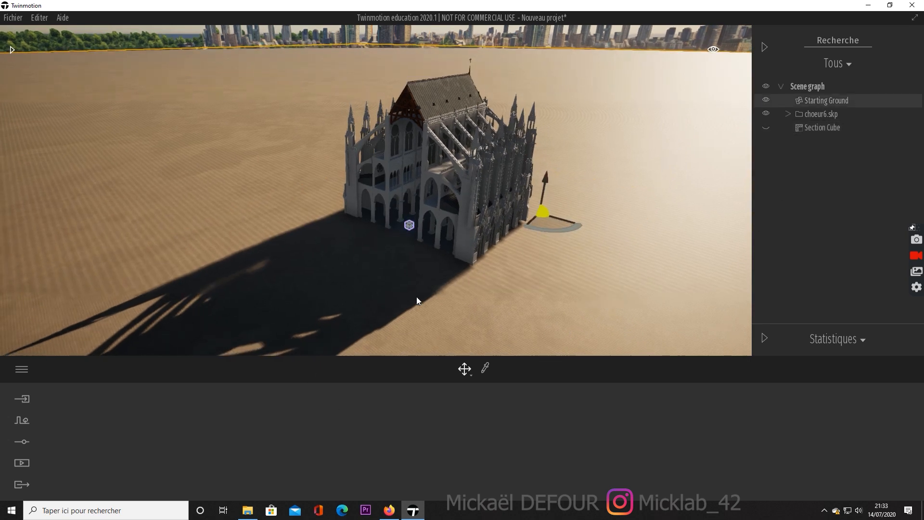
right_click(825, 126)
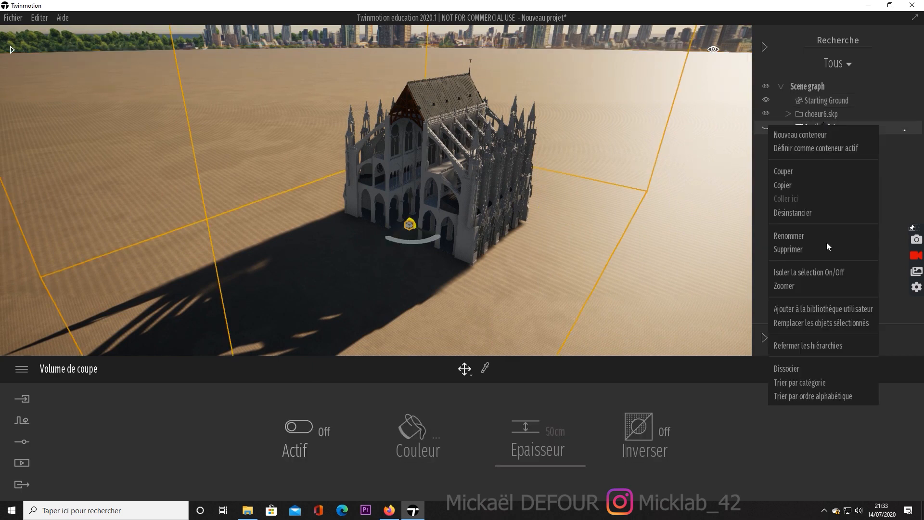
left_click(802, 307)
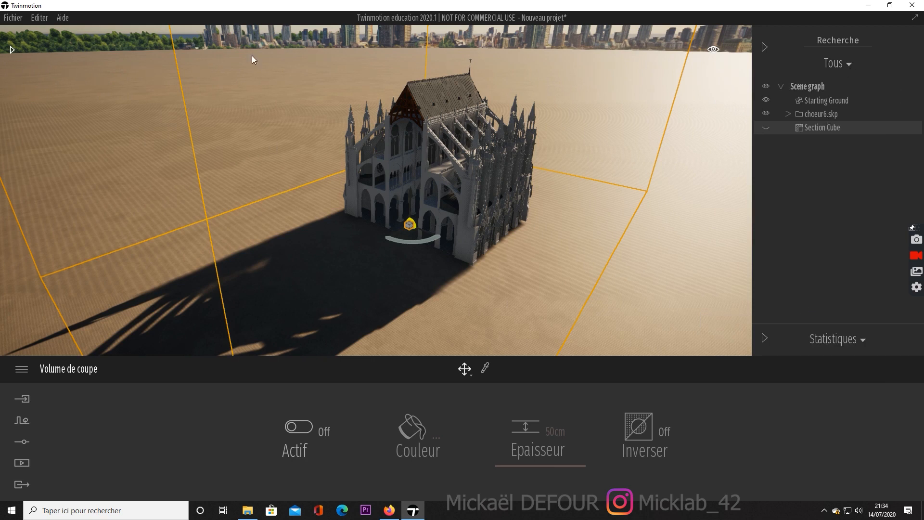
- Place a Box 10m primitive from the object library on the ground beside the church
left_click(668, 226)
left_click(12, 50)
left_click(96, 64)
left_click(111, 91)
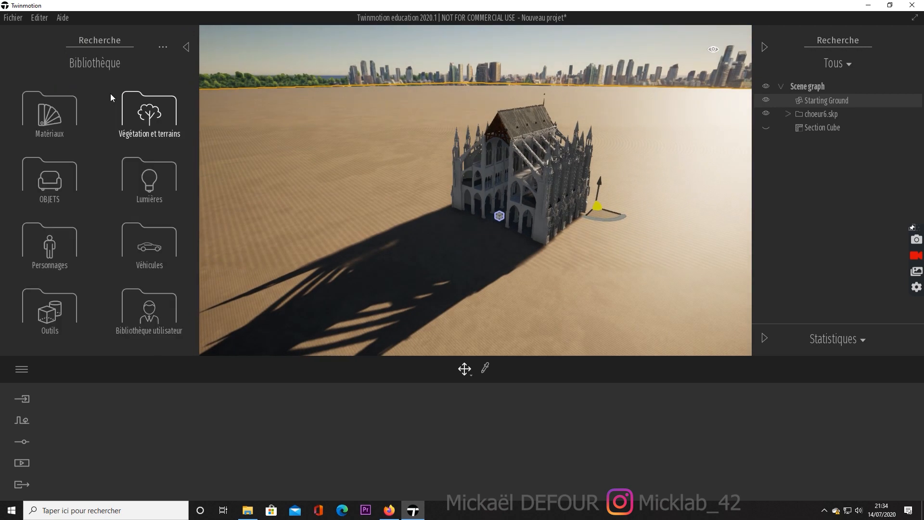
left_click(52, 184)
left_click(46, 181)
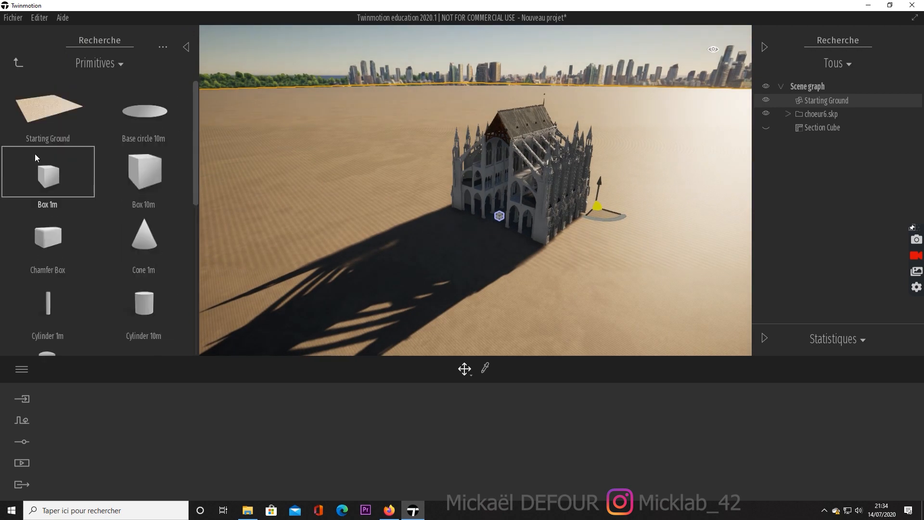
left_click_drag(155, 176, 427, 236)
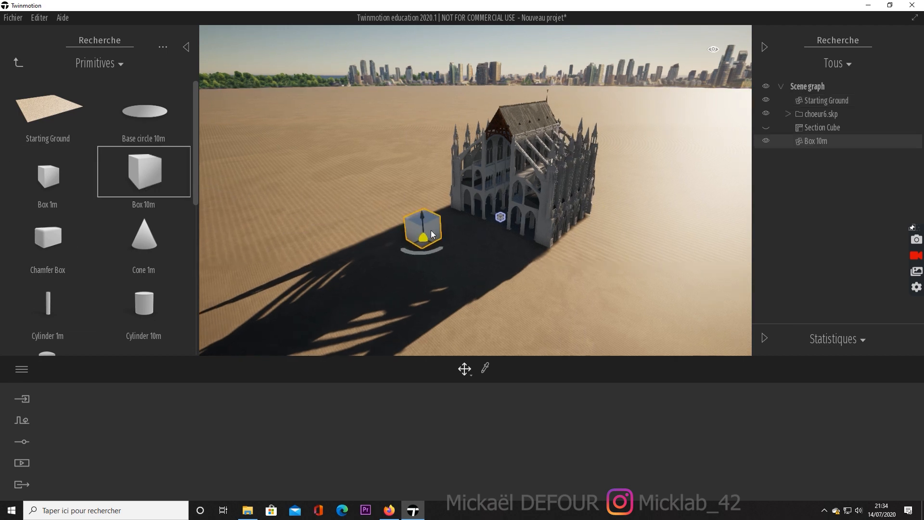
- Scale the box vertically into a column taller than the church
scroll(436, 230, "up", 2)
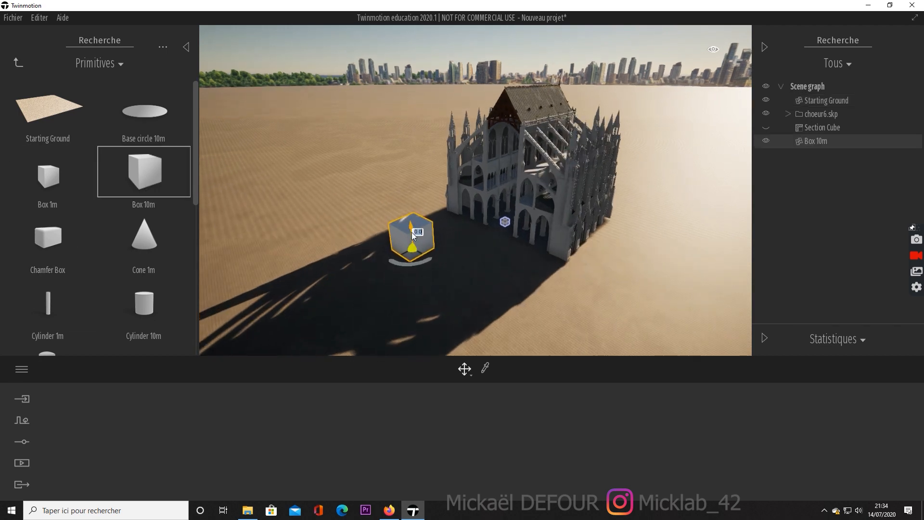
left_click(465, 370)
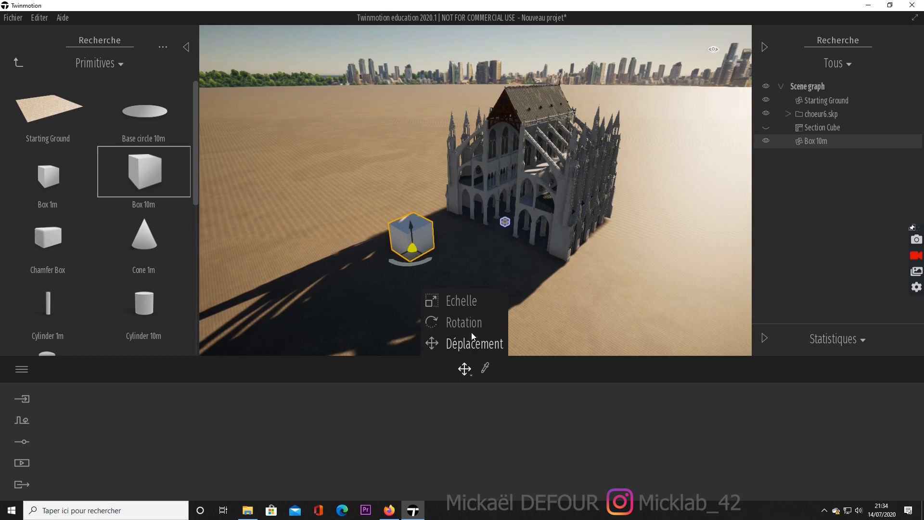
left_click(471, 304)
left_click_drag(411, 225, 397, 10)
left_click_drag(386, 68, 386, 68)
scroll(409, 186, "up", 3)
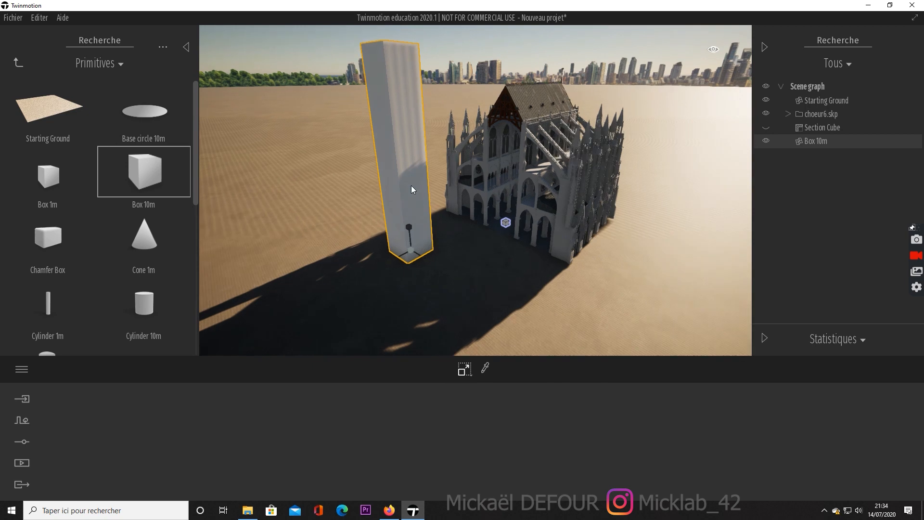
scroll(137, 268, "down", 1)
right_click_drag(429, 297, 418, 337)
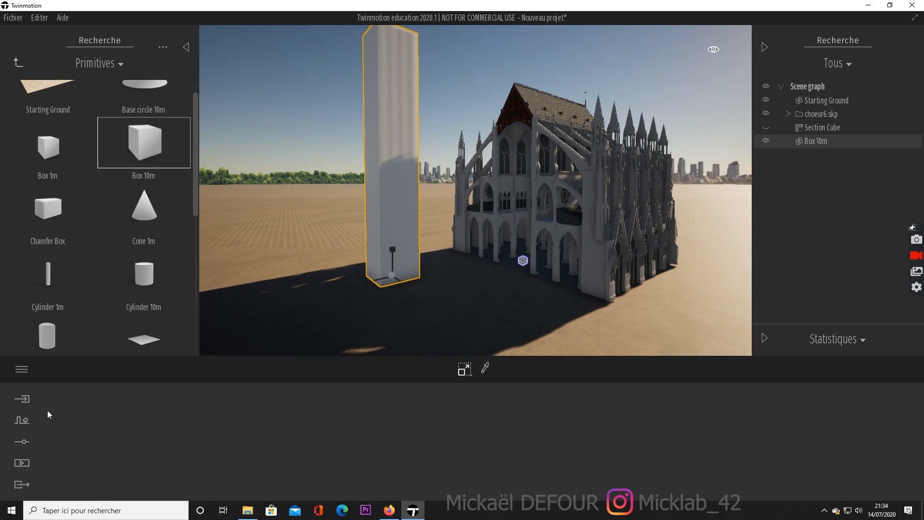
- Draw a custom path along the front edge of the tall box, between its base and its top
left_click(22, 420)
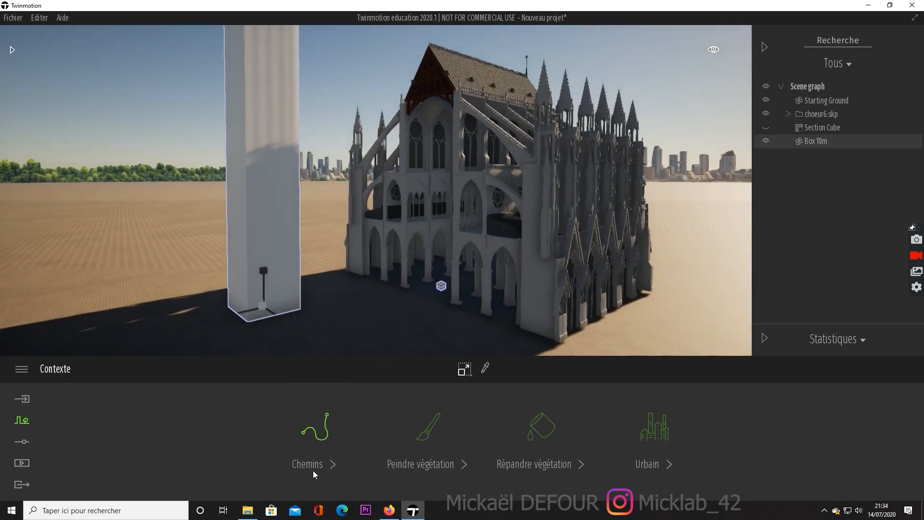
left_click(320, 468)
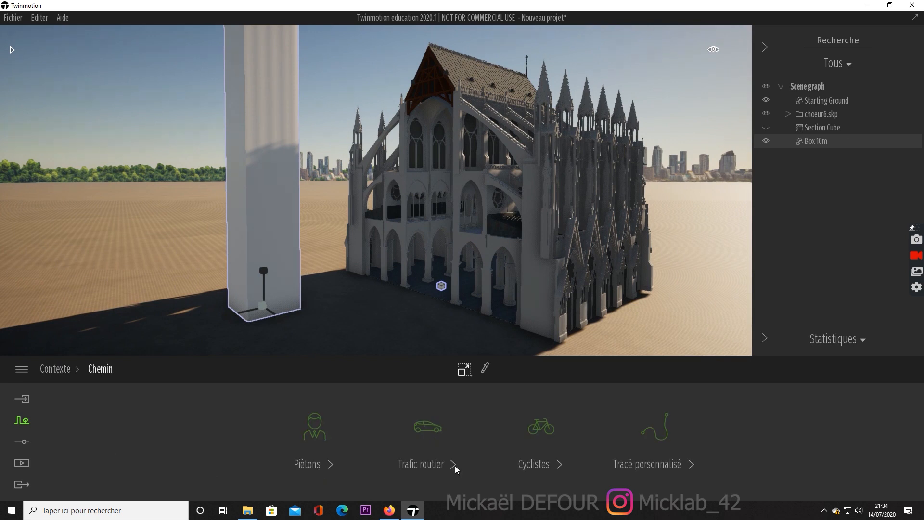
left_click(667, 469)
left_click(514, 369)
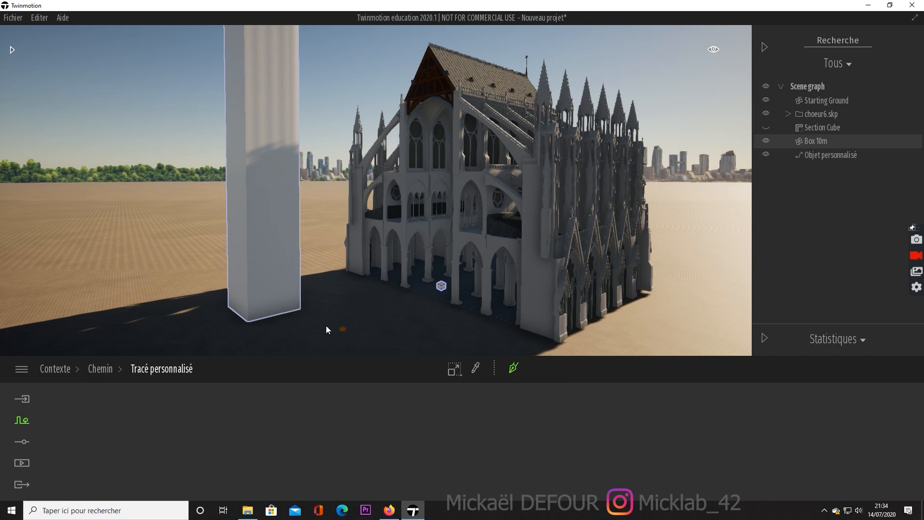
left_click(254, 320)
scroll(256, 319, "down", 3)
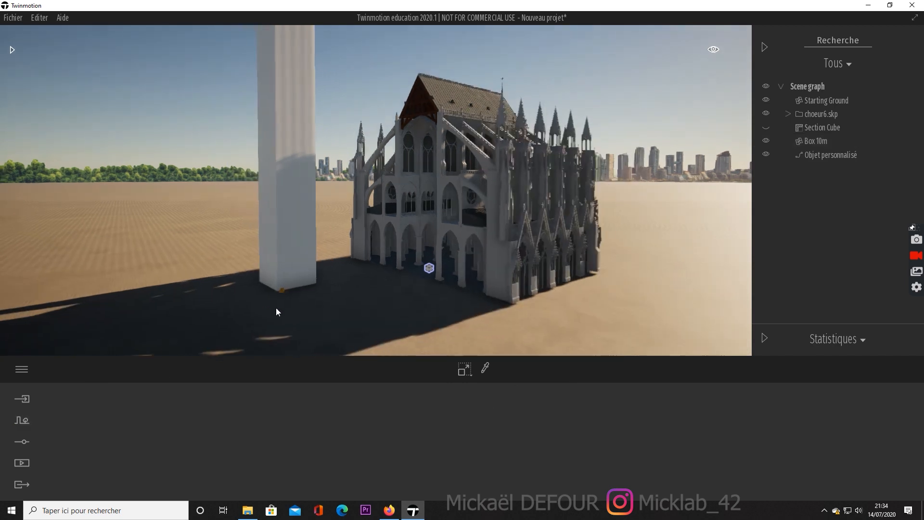
right_click_drag(286, 231, 291, 224)
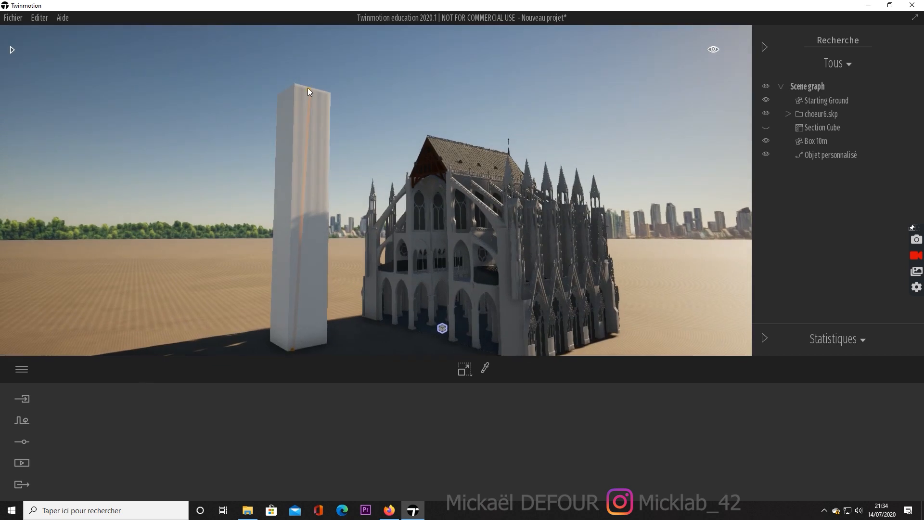
left_click(299, 87)
double_click(293, 349)
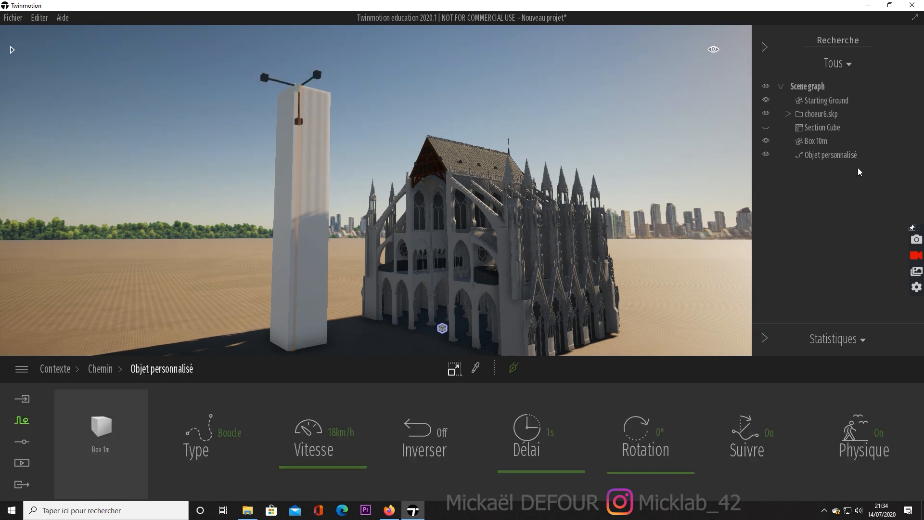
- Hide the tall box and replace the custom path's object with Section Cube_7 from the user library
left_click(766, 142)
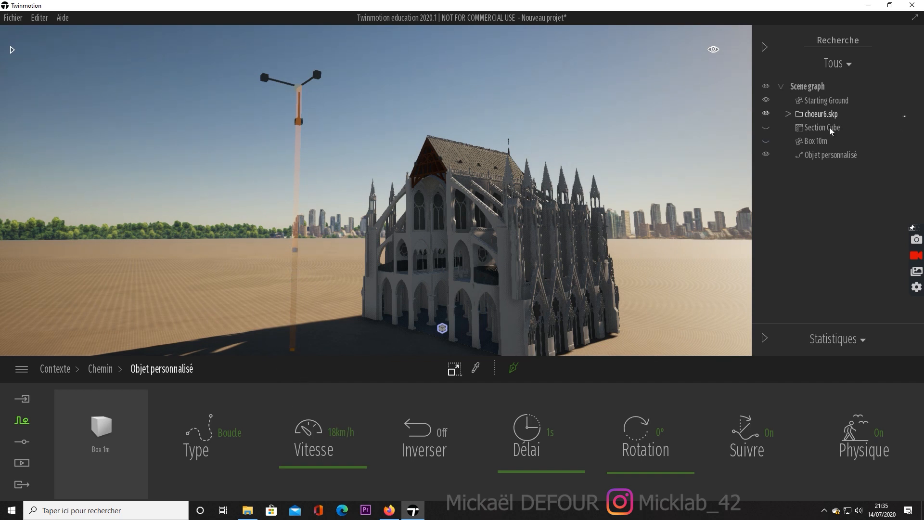
left_click(12, 52)
left_click(98, 63)
left_click(103, 91)
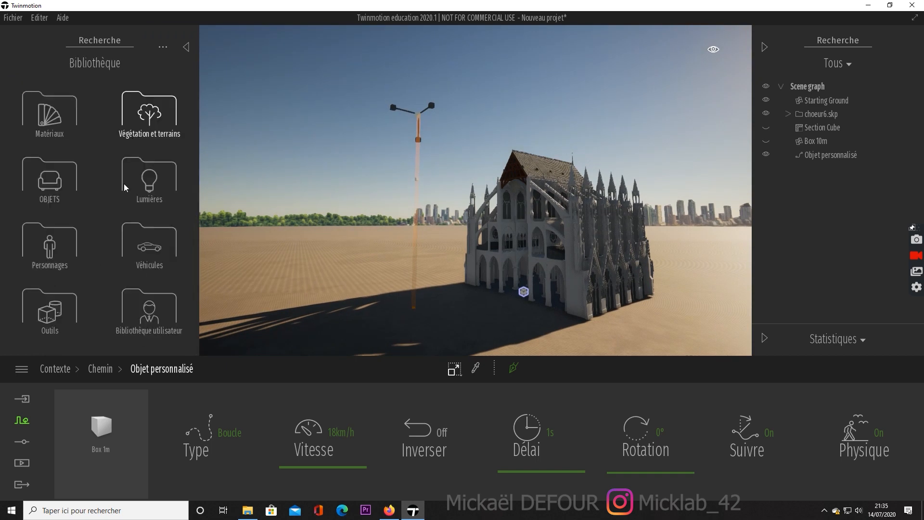
left_click(145, 304)
scroll(124, 261, "down", 3)
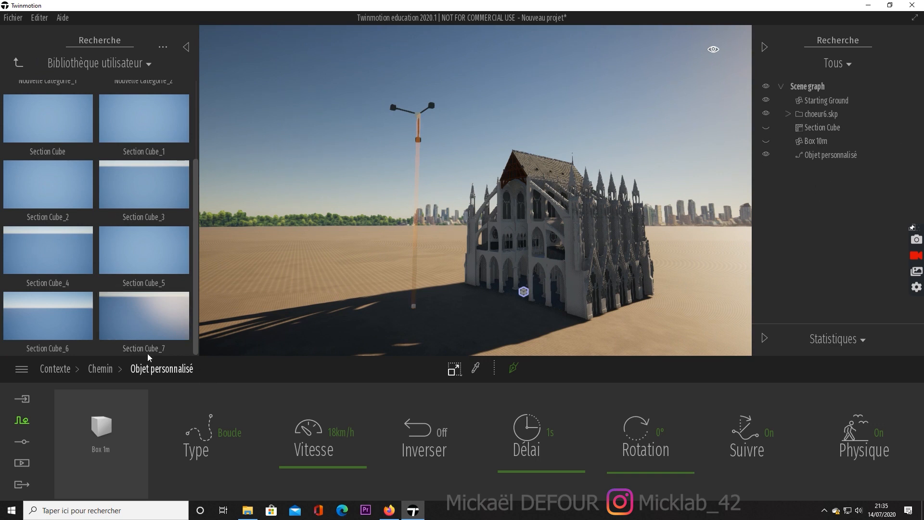
left_click_drag(167, 329, 101, 435)
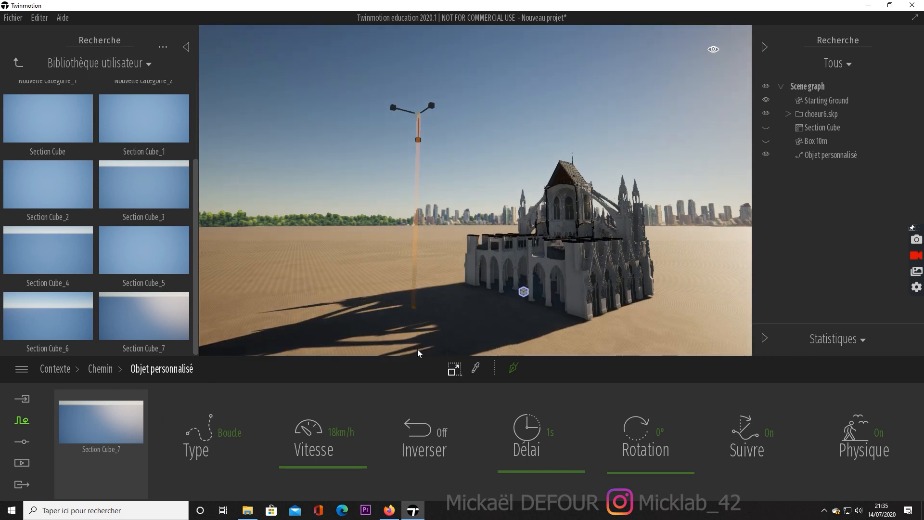
- Move the custom path with its section cube across to the open front of the church
left_click(812, 158)
scroll(285, 346, "down", 2)
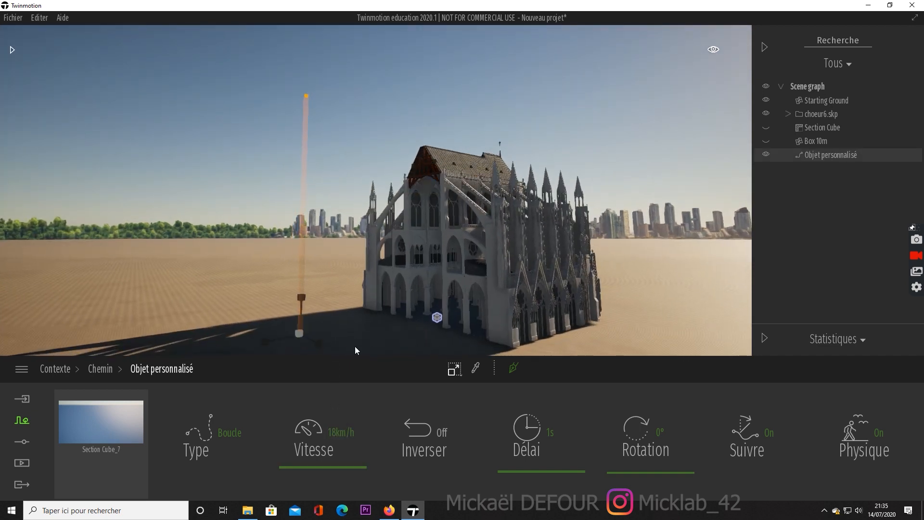
left_click(455, 370)
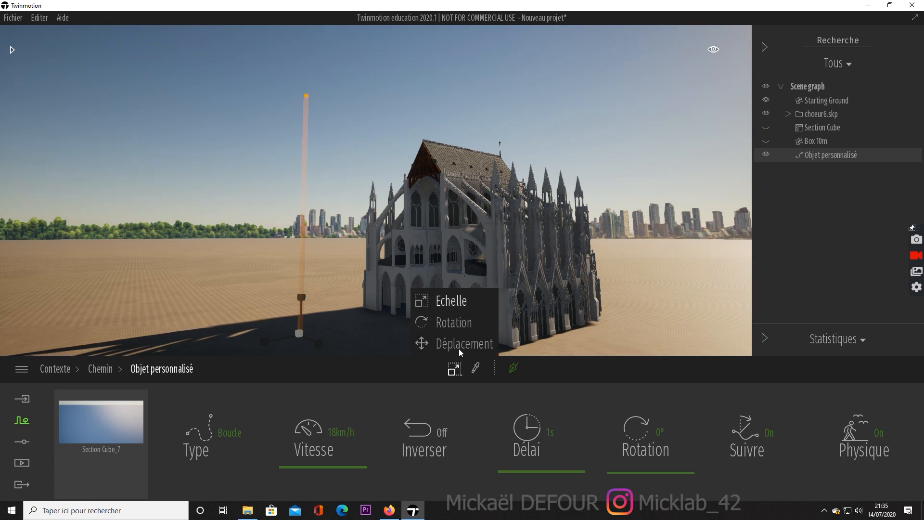
left_click(458, 344)
left_click_drag(314, 342, 420, 311)
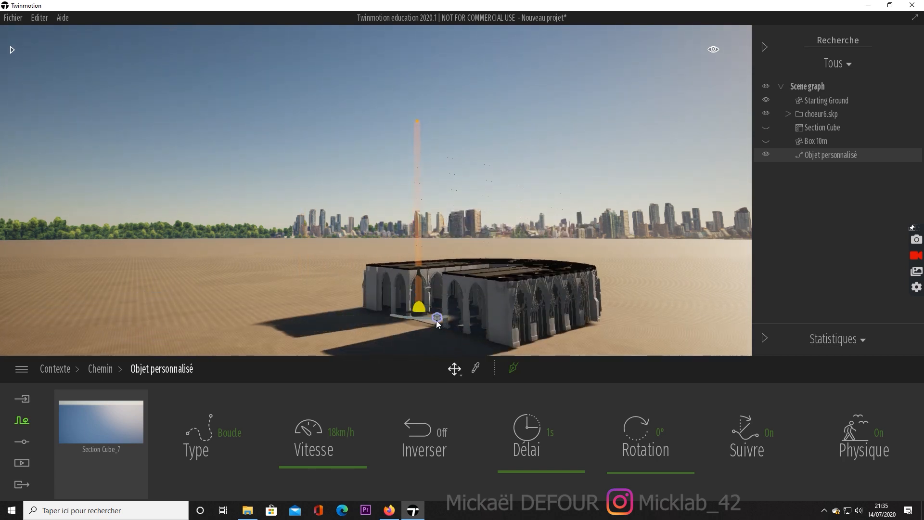
right_click_drag(343, 193, 356, 214)
scroll(338, 209, "up", 3)
mouse_move(317, 201)
middle_mouse_down("shift")
mouse_move(351, 225)
mouse_move(354, 207)
mouse_move(323, 199)
middle_mouse_up("shift")
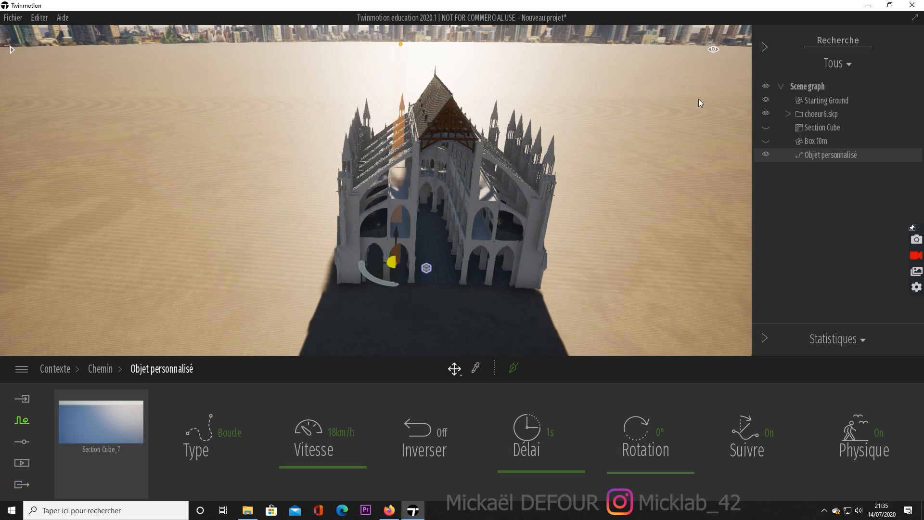
- Create a new video with a 20-second clip whose first keyframe frames the open front of the church from closer
left_click(22, 462)
left_click(556, 462)
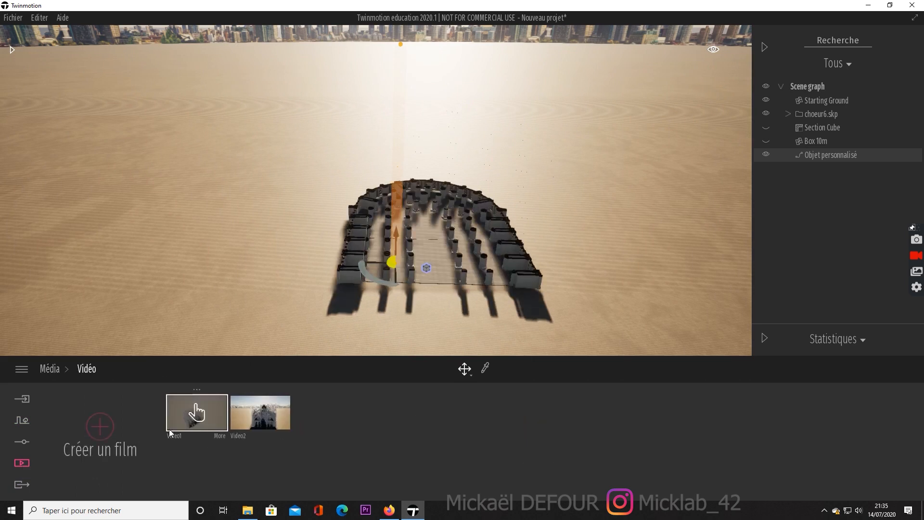
left_click(102, 430)
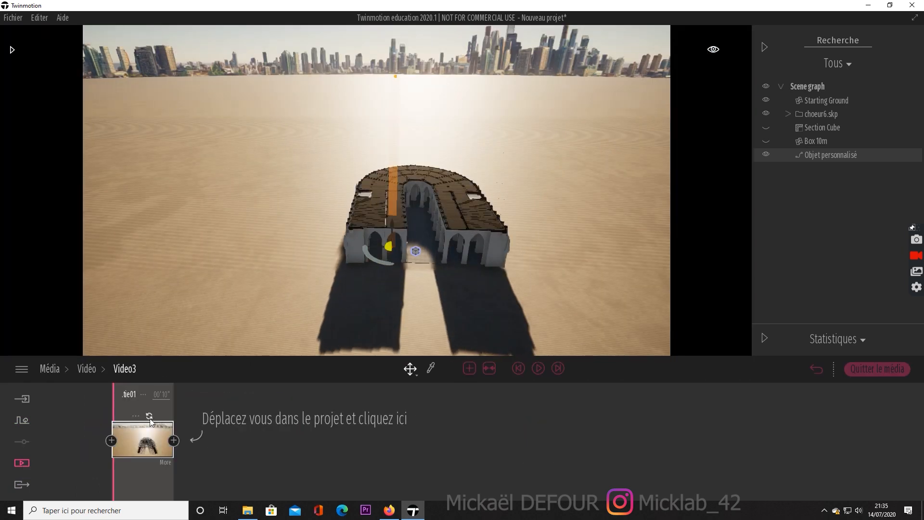
right_click_drag(380, 236, 409, 227)
scroll(380, 234, "up", 4)
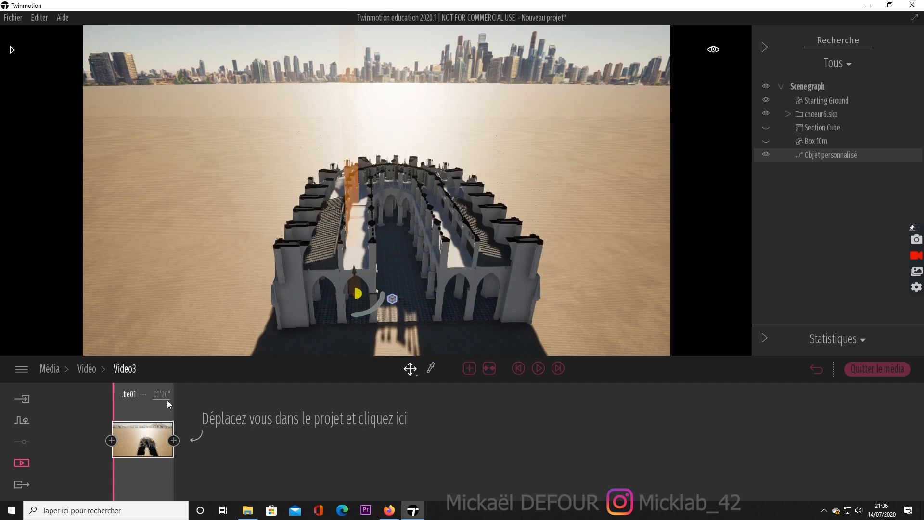
- Add a second keyframe to the clip, viewing the church from its side and from above
middle_click_drag(409, 243, 515, 197, "shift")
scroll(515, 229, "down", 5)
left_click(173, 440)
left_click_drag(232, 409, 250, 467)
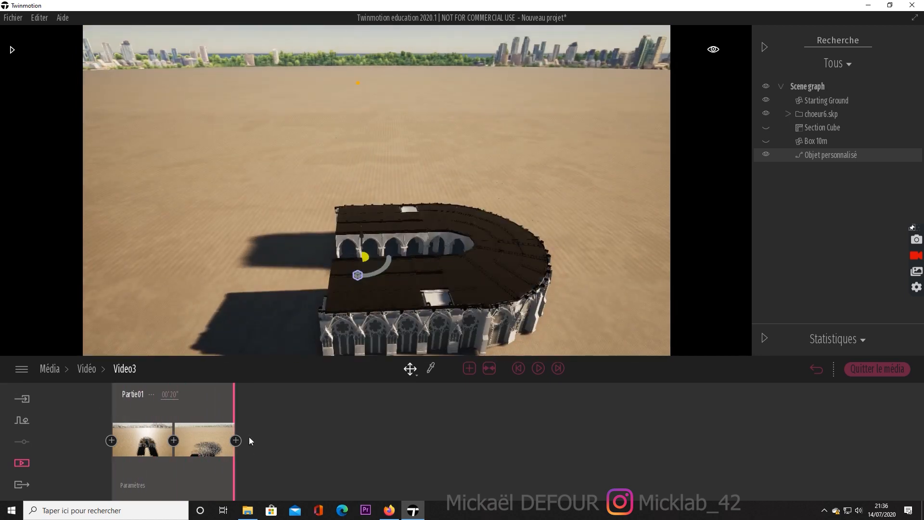
- Set the frame rate in the video export settings to 60 fps
left_click(22, 484)
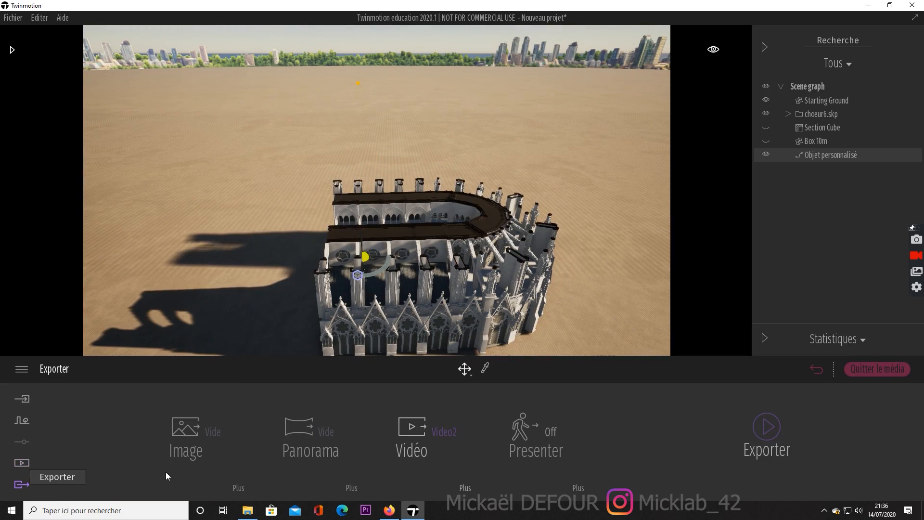
left_click(464, 487)
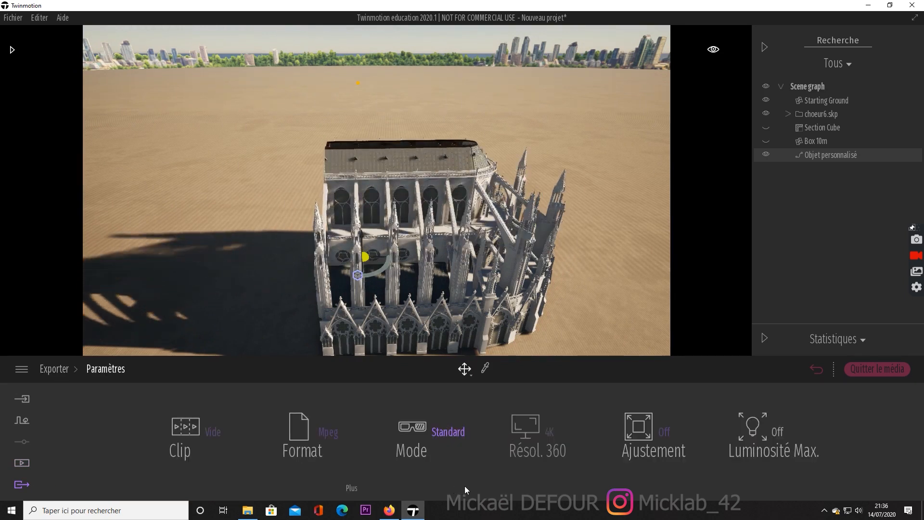
left_click(350, 488)
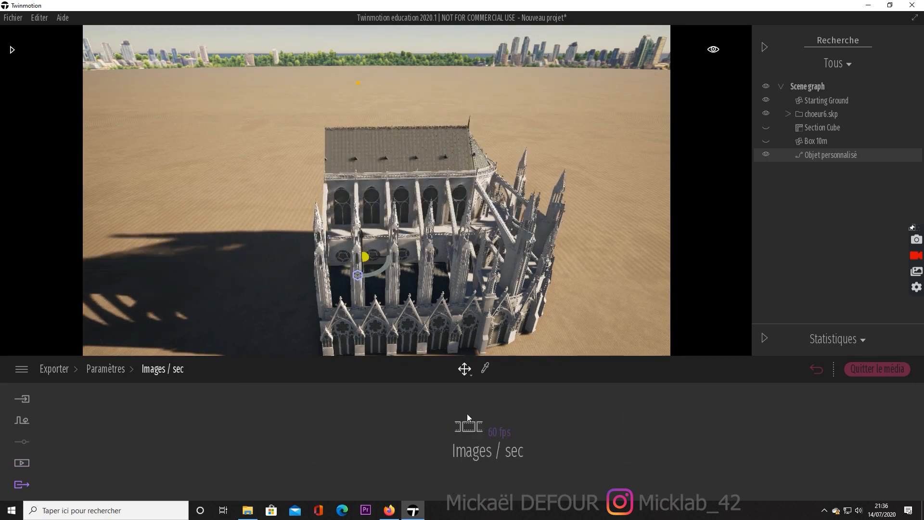
left_click(496, 432)
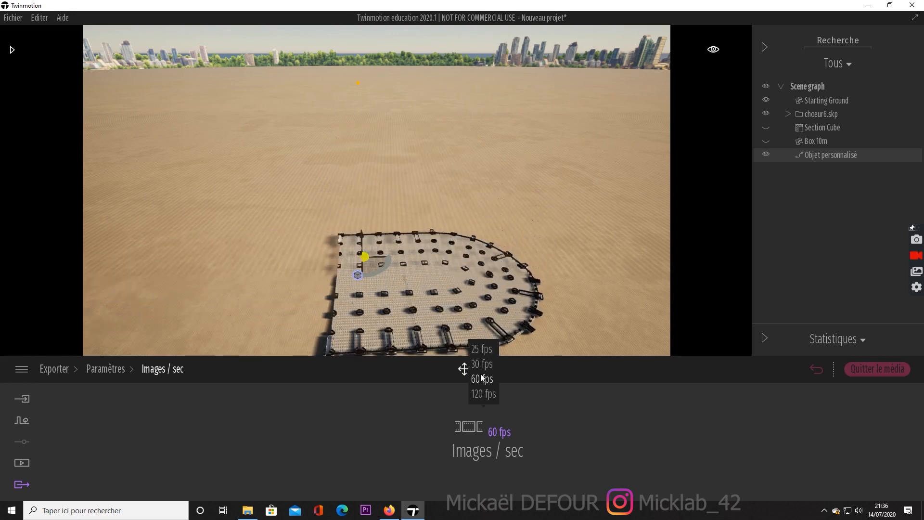
left_click(106, 368)
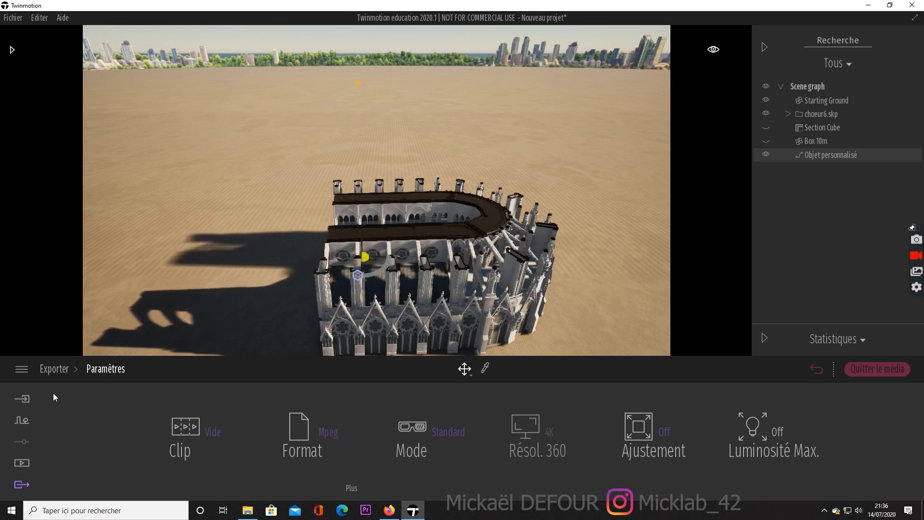
- Select Video3 as the only video to export and start the export
left_click(57, 370)
left_click(425, 437)
left_click(357, 258)
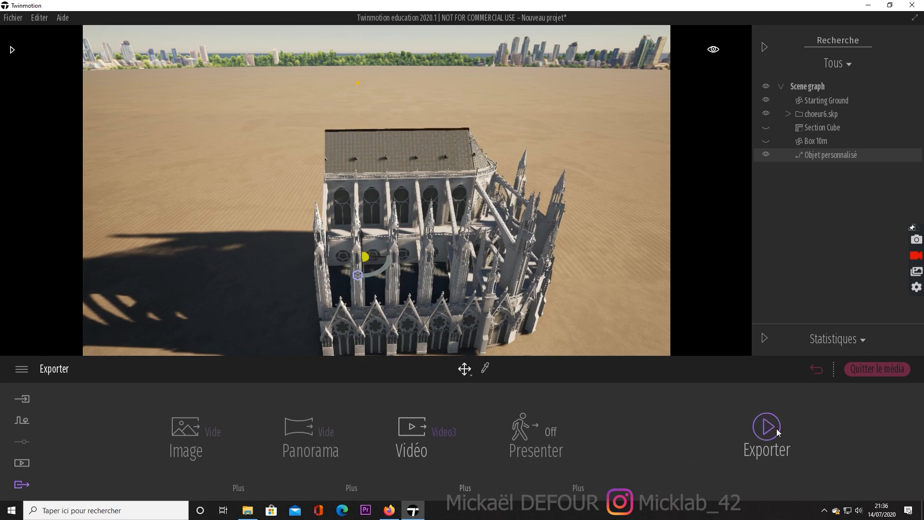
left_click(756, 425)
left_click(616, 441)
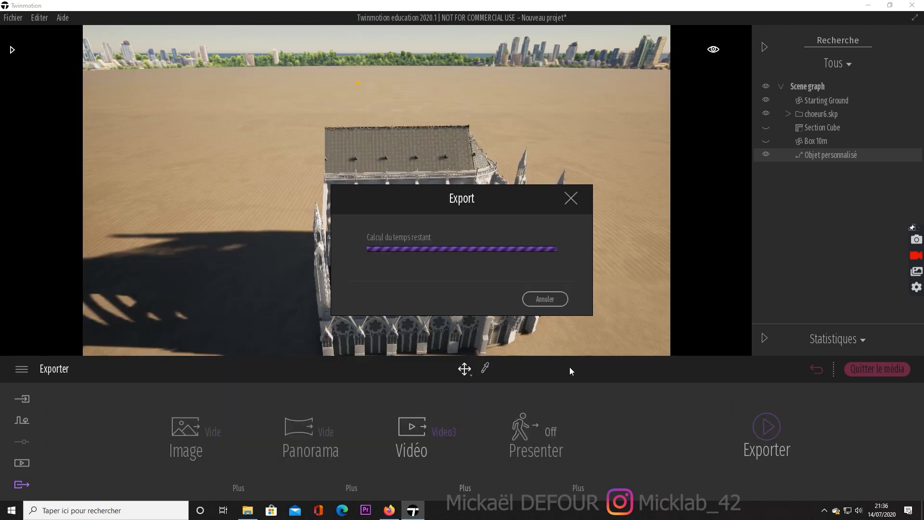